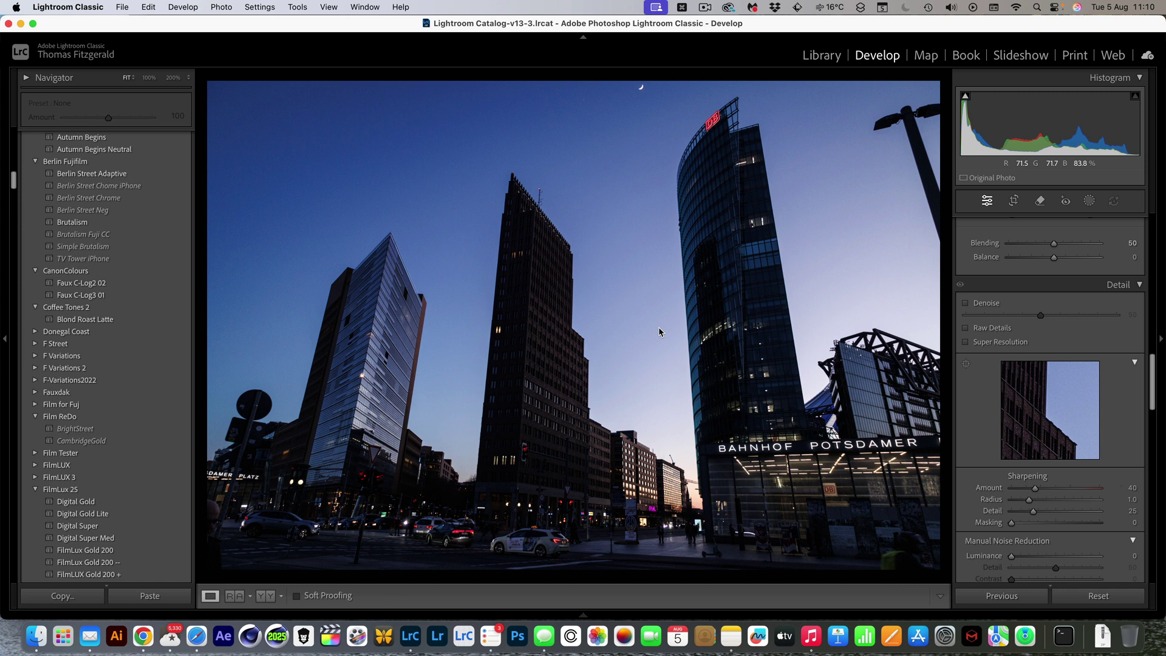
# Switch from Develop to the Library grid of the twelve Berlin photos, scrolled to the top row.
pyautogui.press('g')
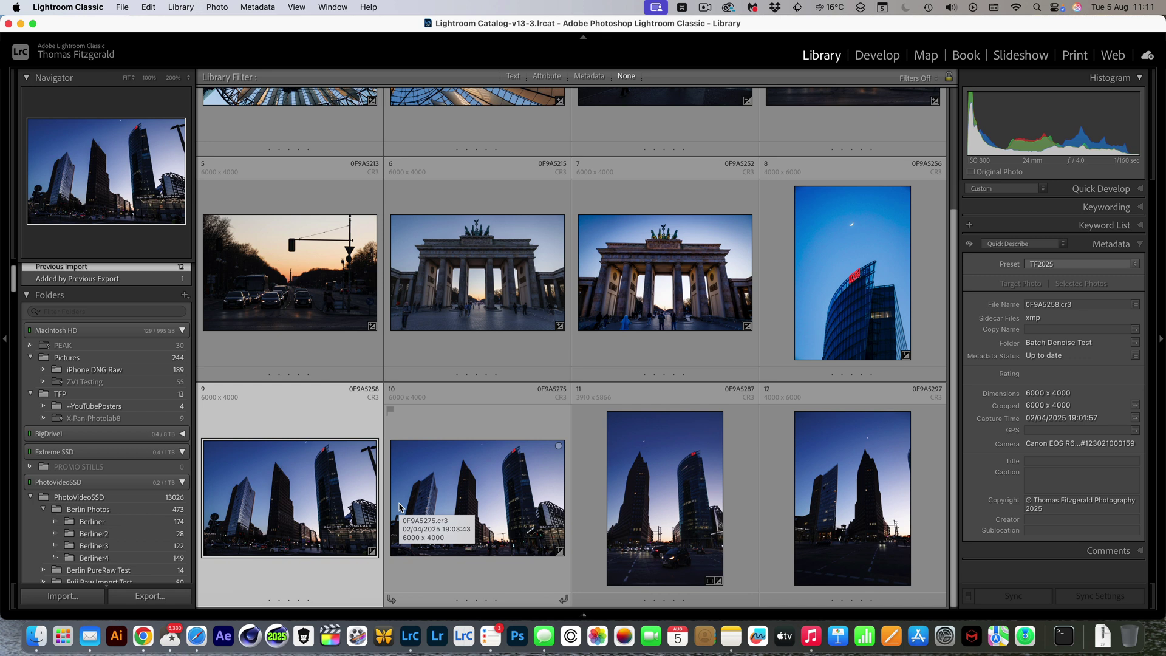
pyautogui.scroll(3, 399, 507)
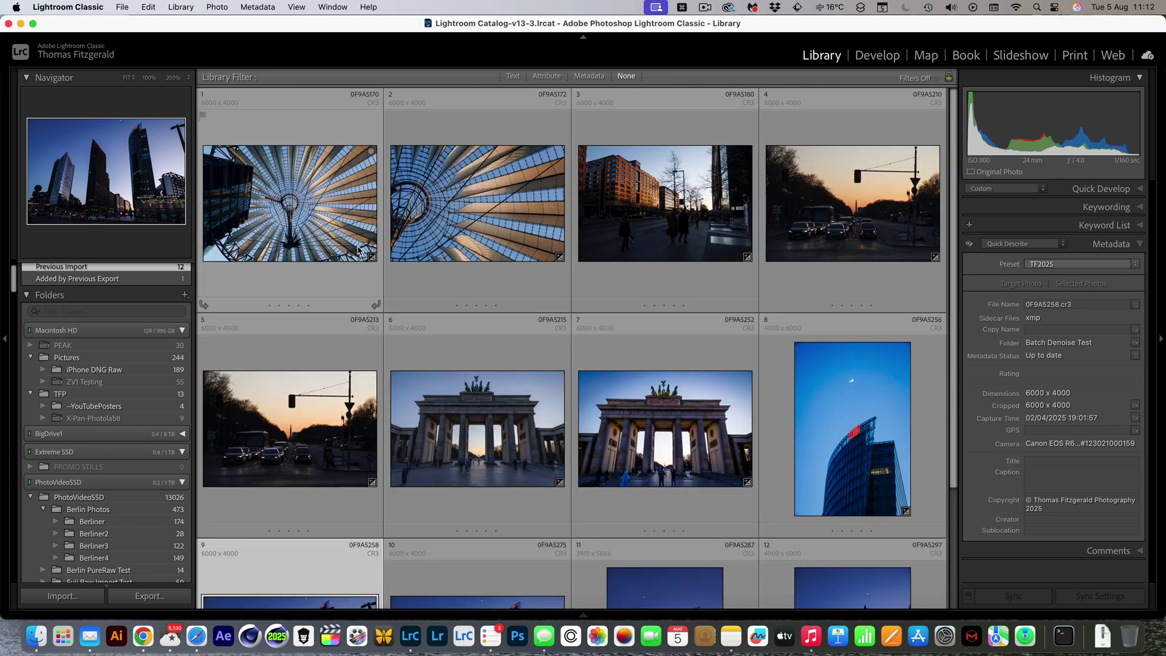
# Open Lightroom Classic's Catalog Settings to check that changes are automatically written to XMP.
pyautogui.click(68, 7)
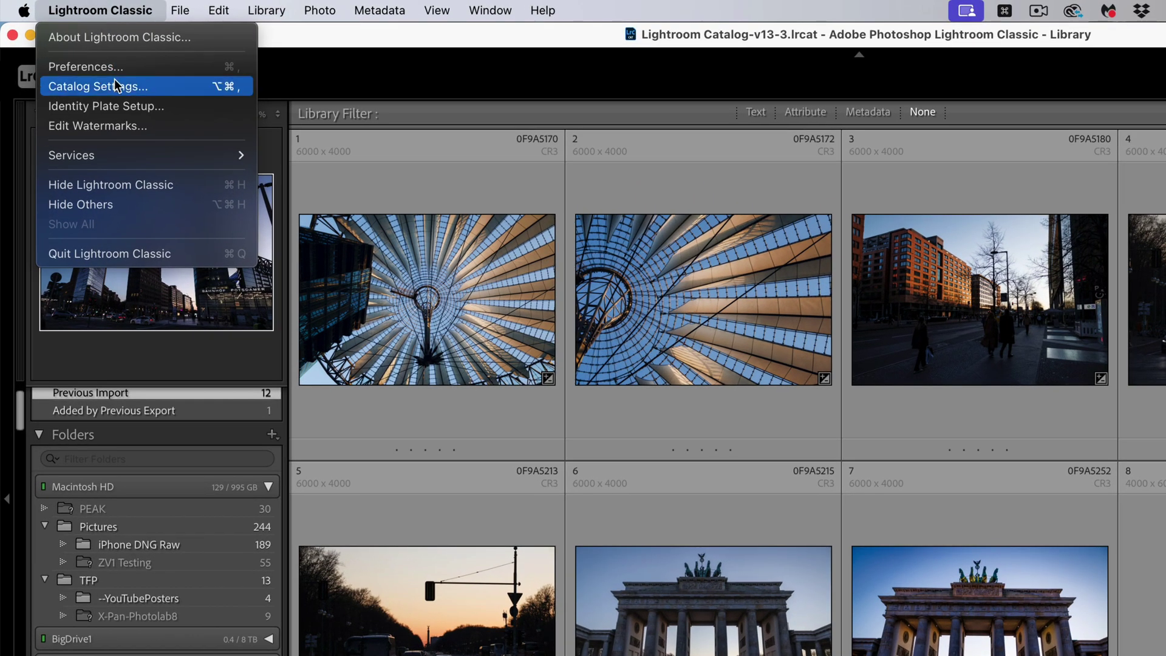
pyautogui.click(79, 57)
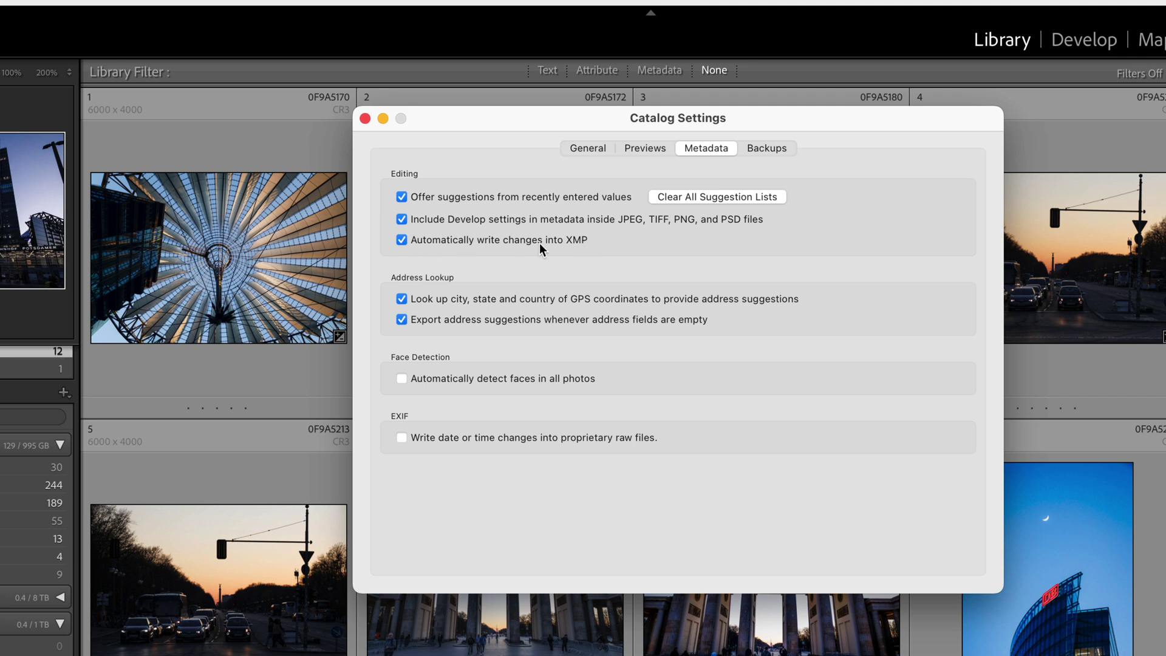
# Select all twelve photos and drag them onto Photoshop in the Dock to open them in Camera Raw.
pyautogui.click(365, 118)
pyautogui.click(757, 296)
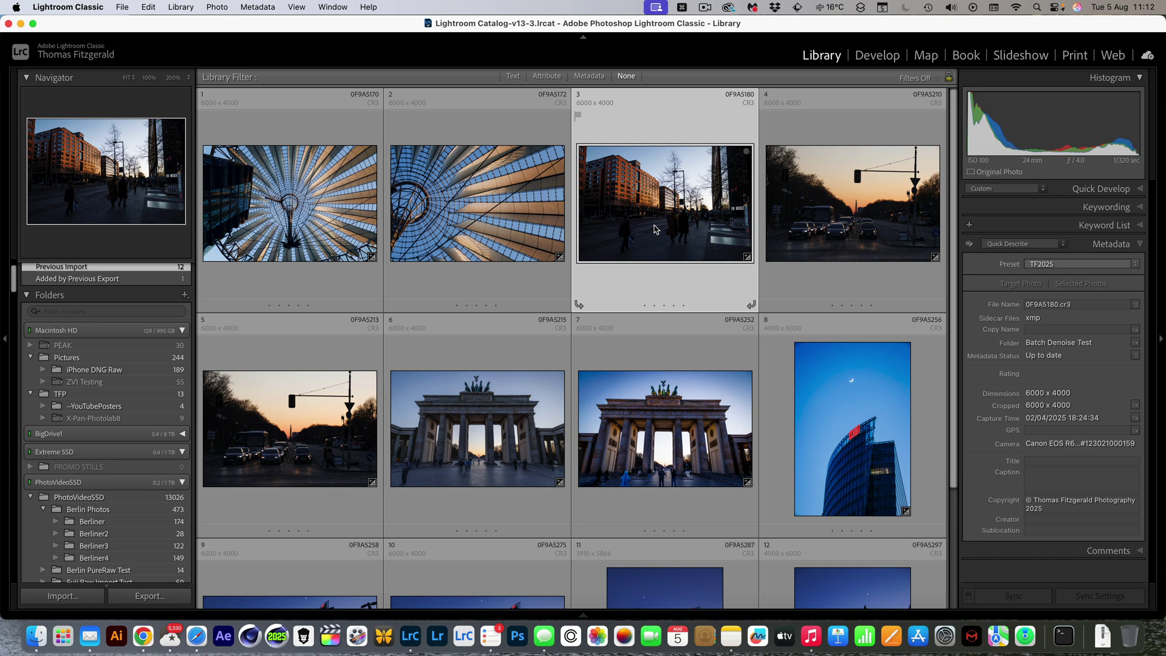
pyautogui.press('super+a')
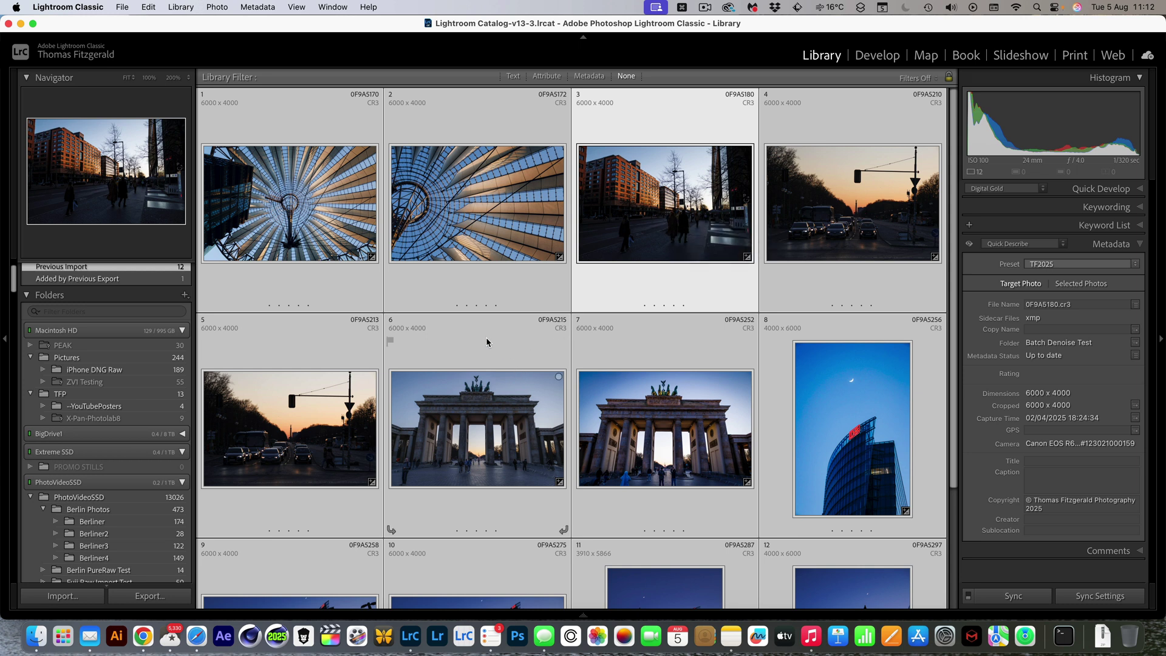
pyautogui.click(480, 376)
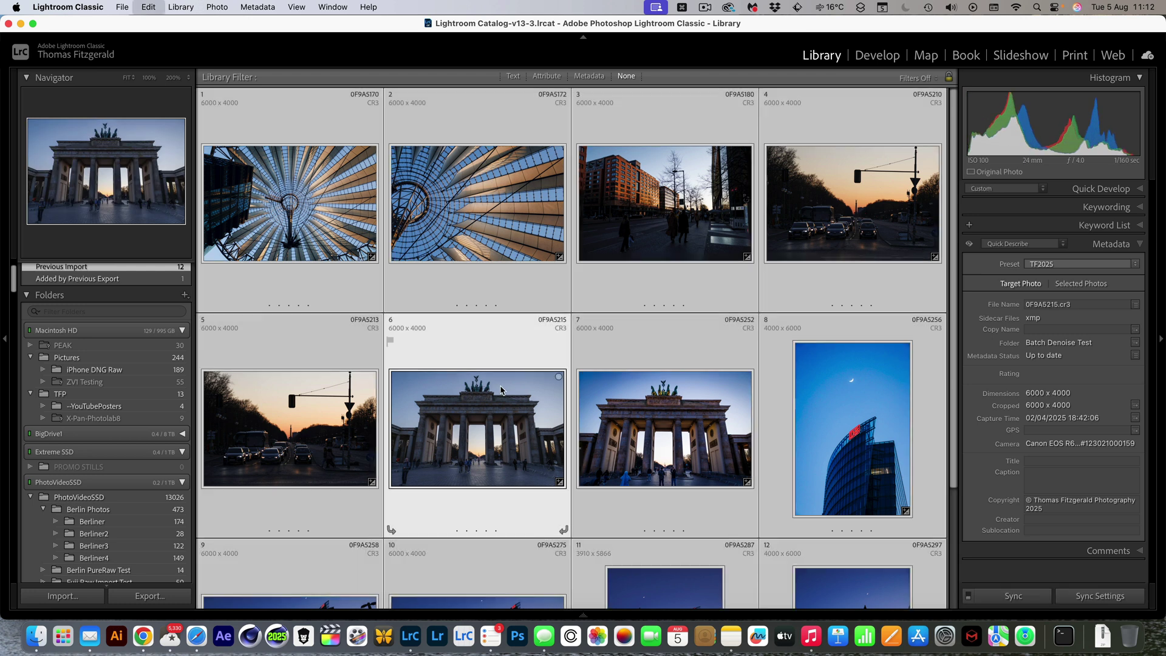
pyautogui.press('super+a')
pyautogui.moveTo(487, 435); pyautogui.dragTo(520, 650)
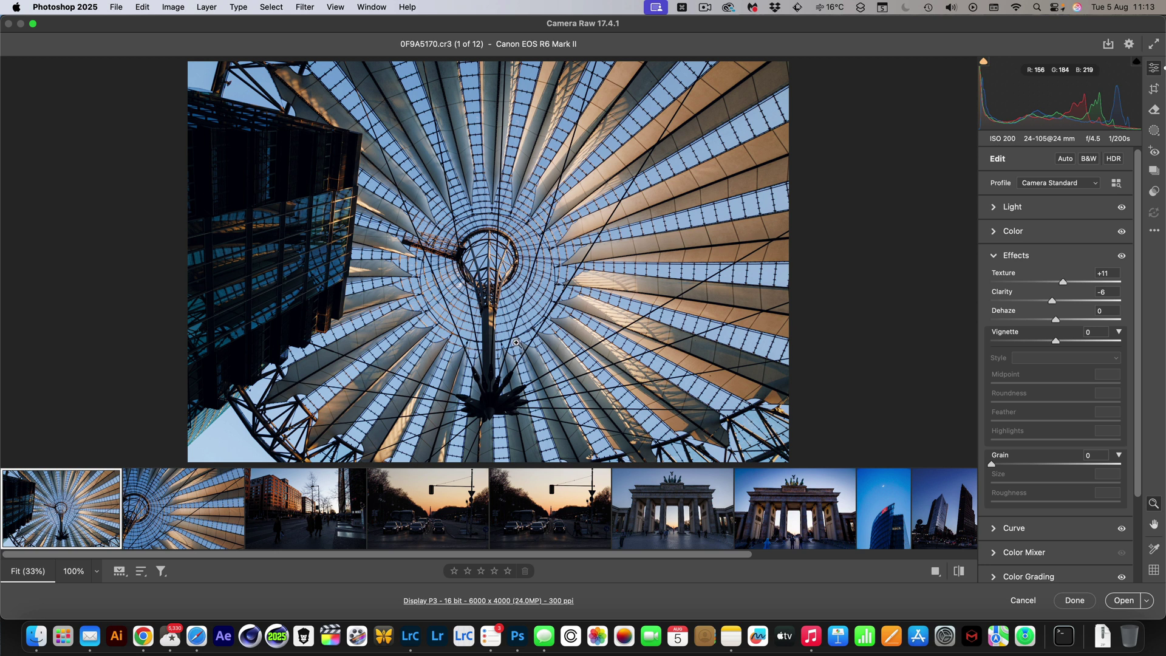
# Select all twelve photos in Camera Raw's filmstrip and turn on Denoise in the Detail panel.
pyautogui.moveTo(690, 515)
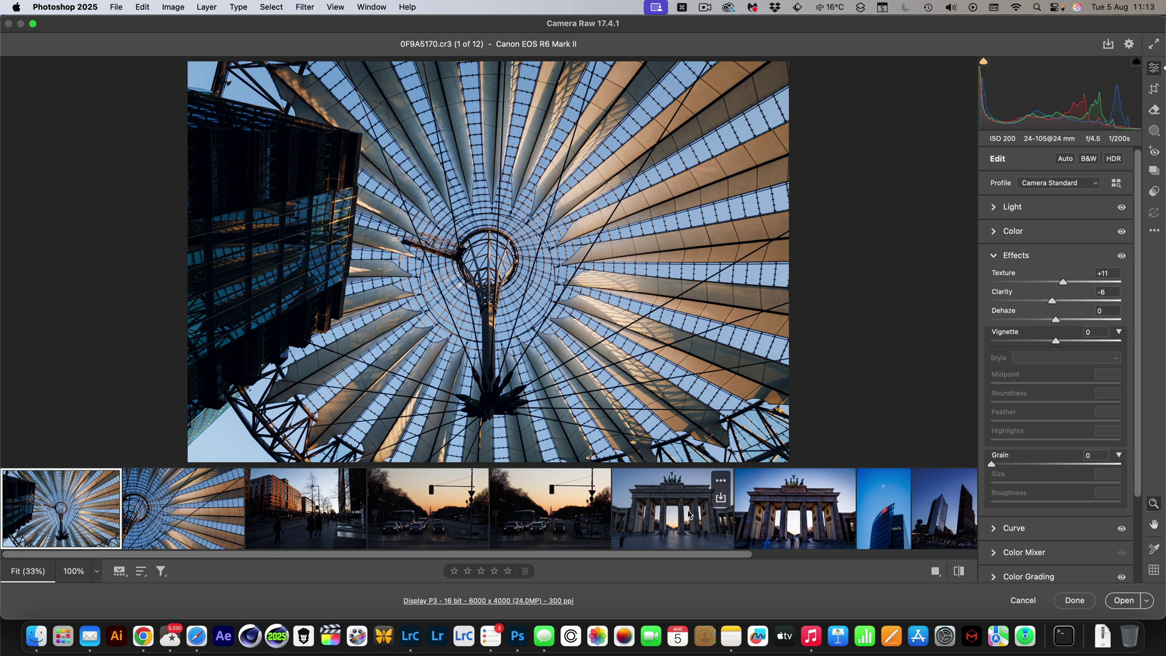
pyautogui.press('super+a')
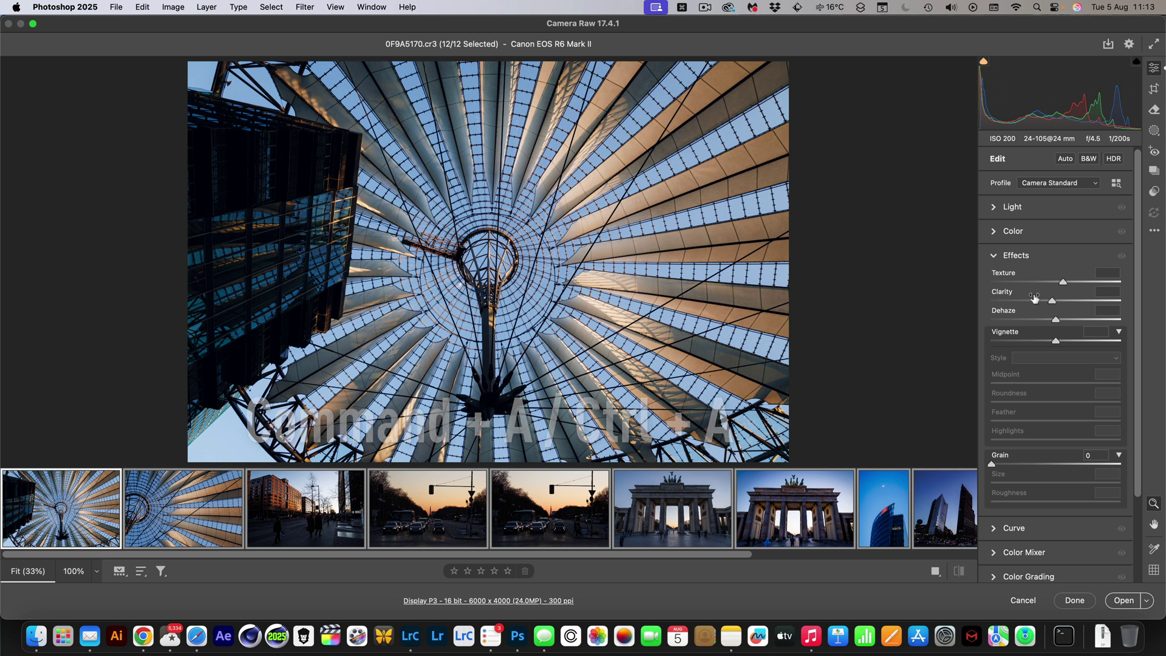
pyautogui.scroll(-5, 1035, 297)
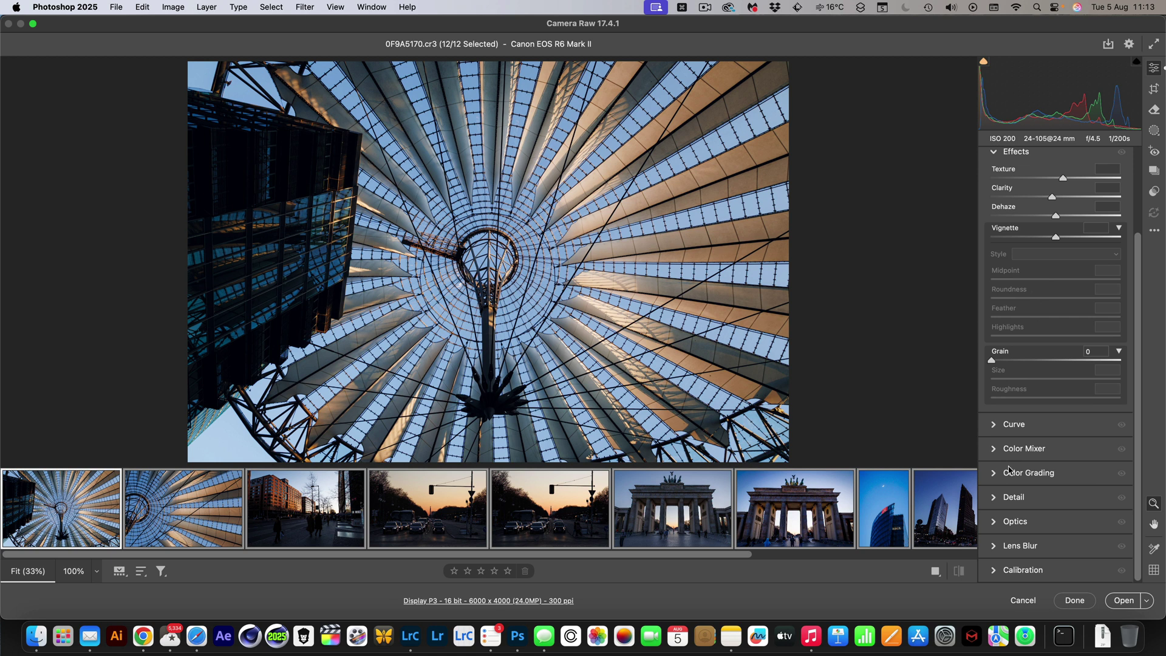
pyautogui.click(996, 497)
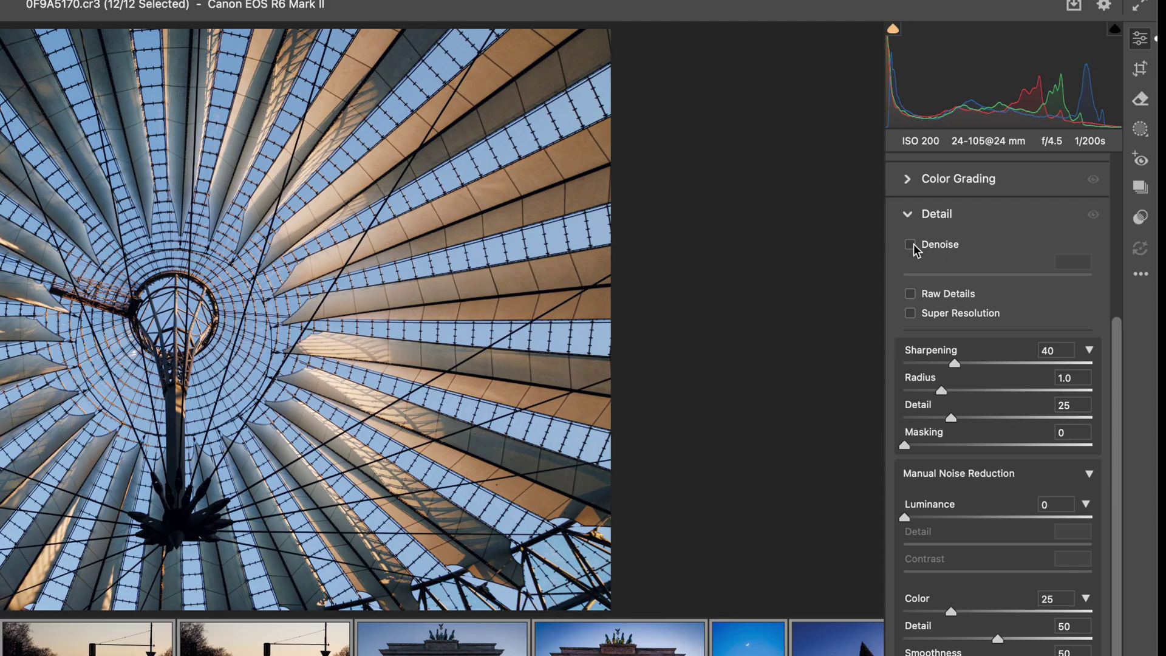
pyautogui.click(912, 244)
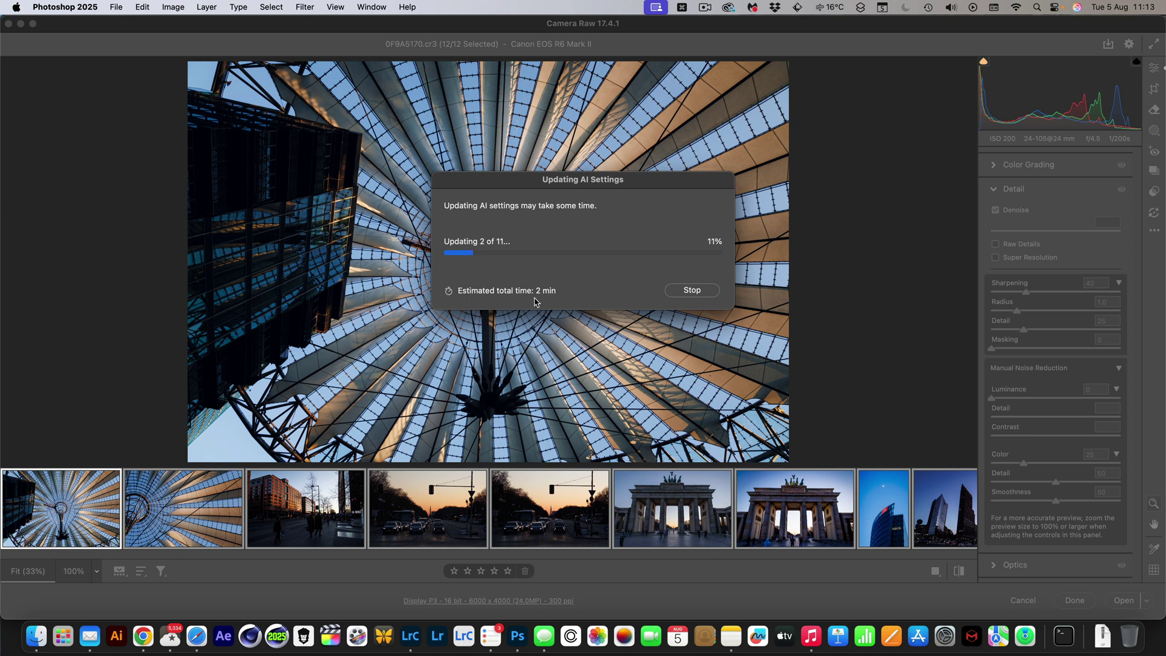
pyautogui.press('super+Tab')
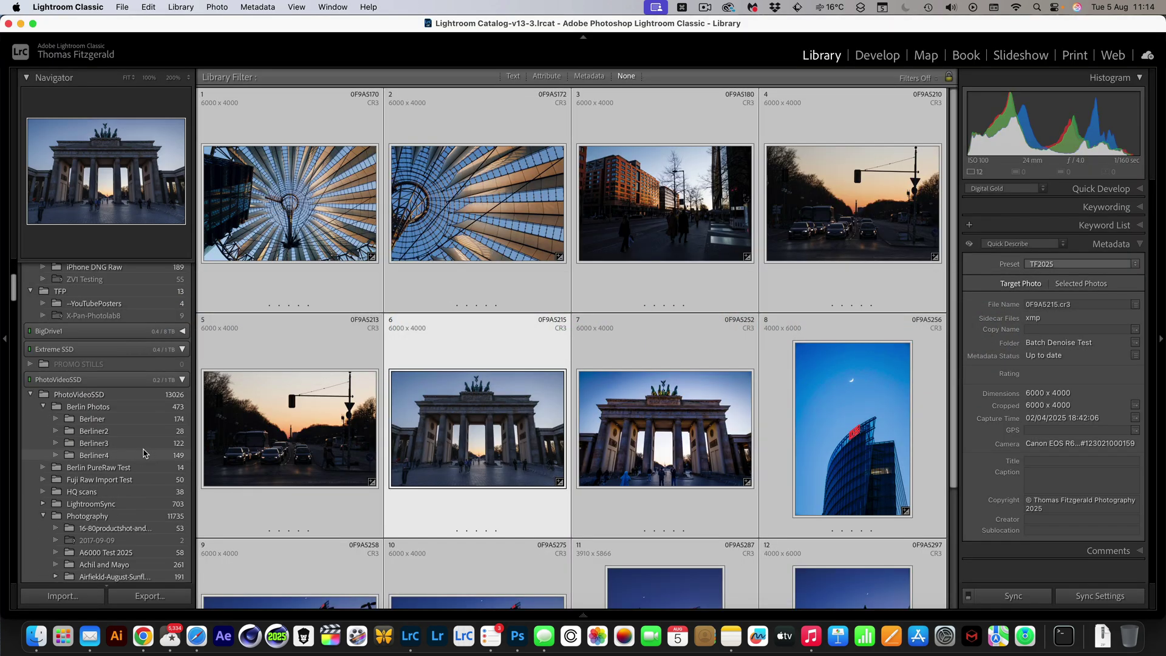
# Browse the Berliner2 folder while waiting, viewing the pink graffiti photo full-size.
pyautogui.click(94, 430)
pyautogui.scroll(-10, 521, 396)
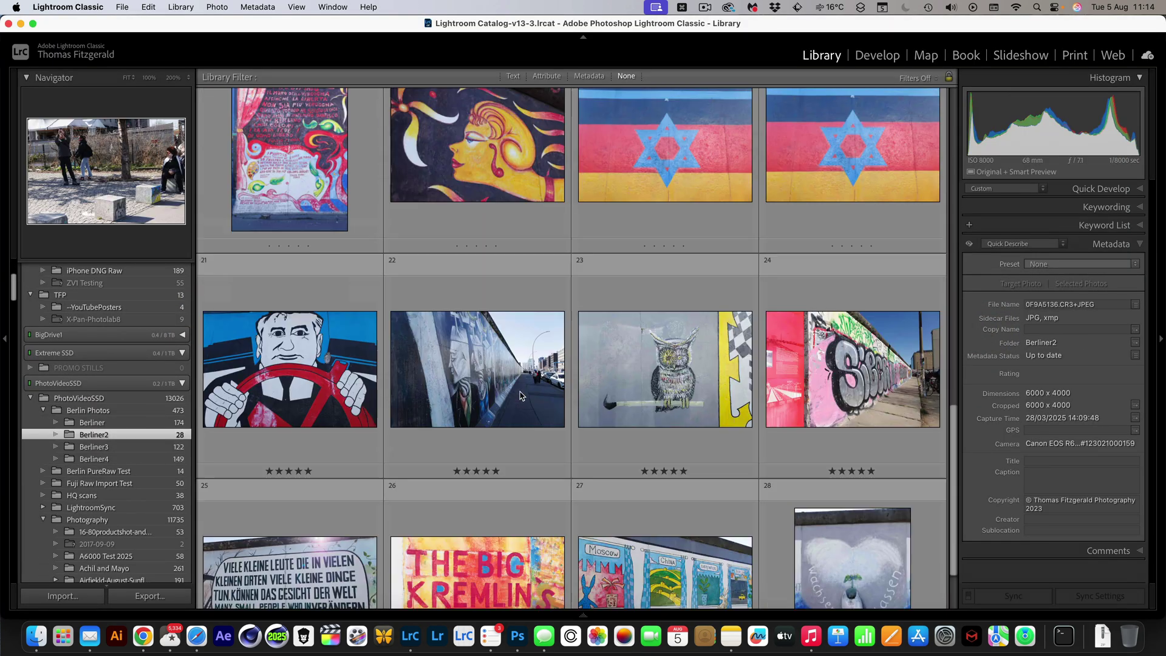
pyautogui.doubleClick(791, 285)
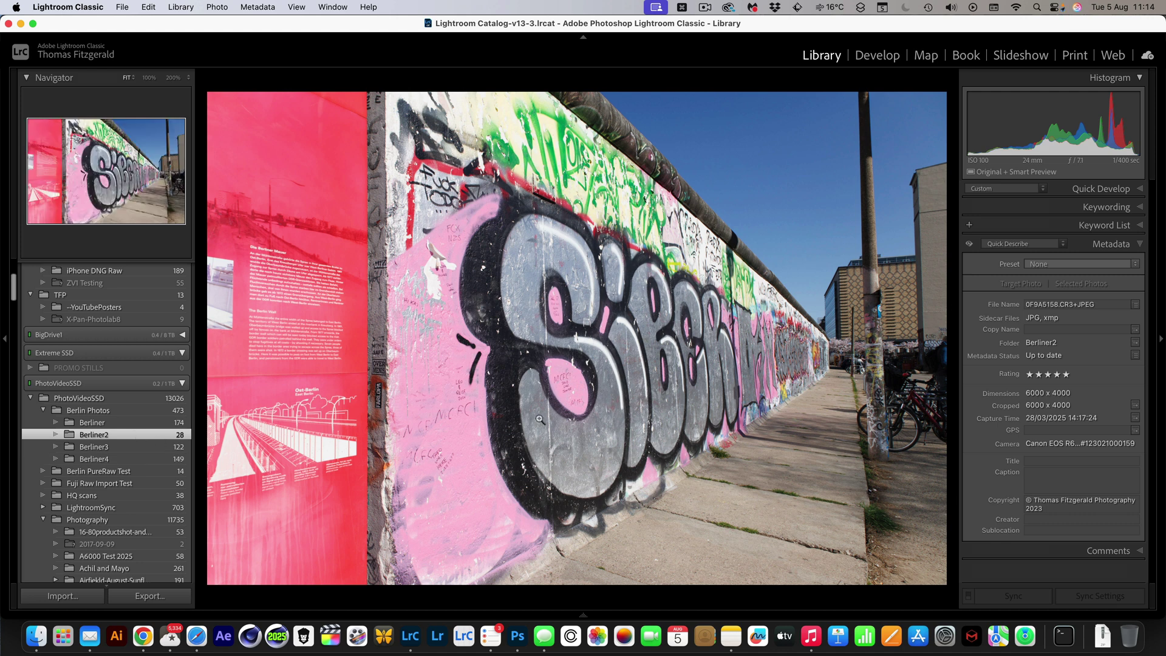
pyautogui.press('g')
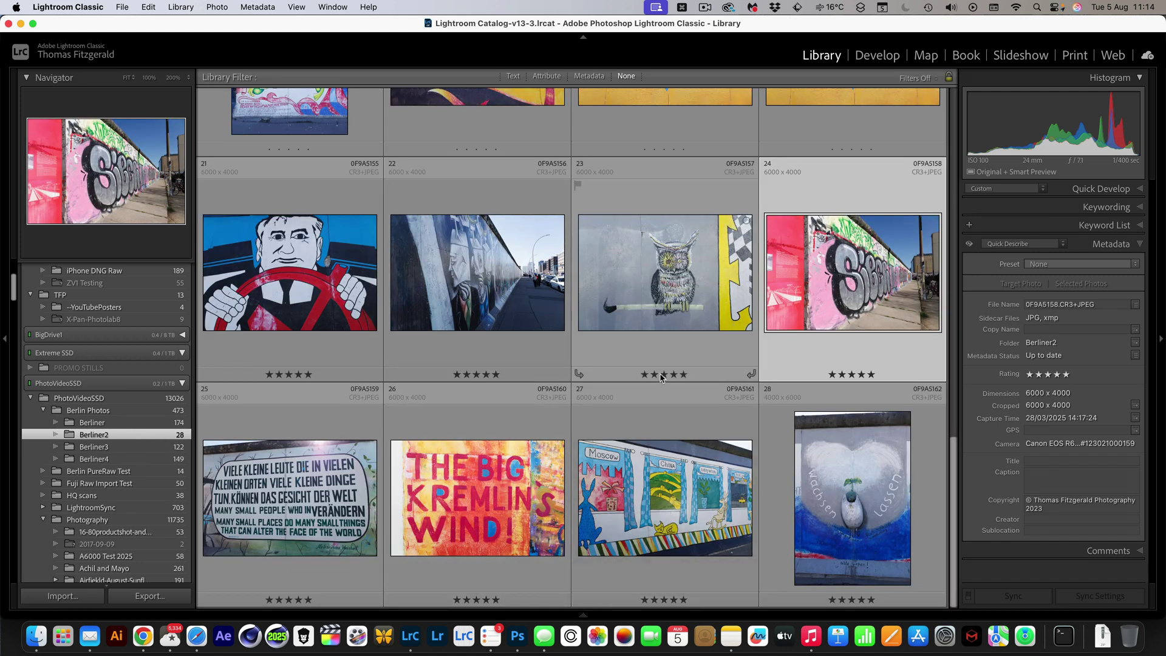
pyautogui.scroll(15, 661, 378)
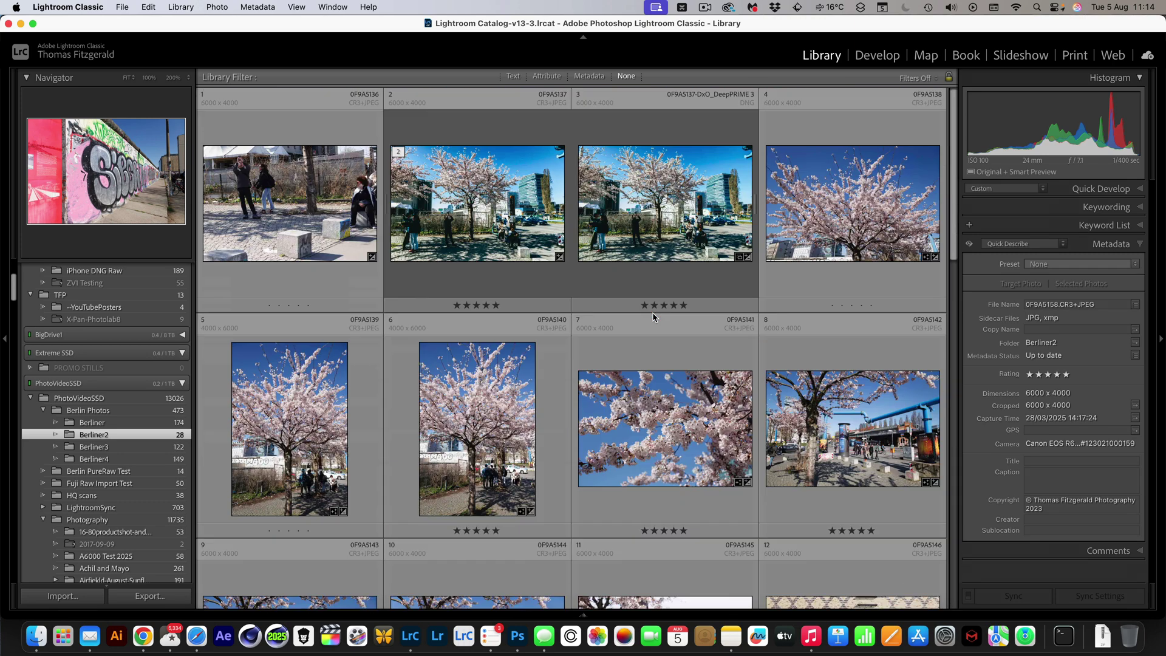
# Return to the Batch Denoise Test folder and check Camera Raw's Denoise progress, now 6 of 11.
pyautogui.scroll(-15, 493, 360)
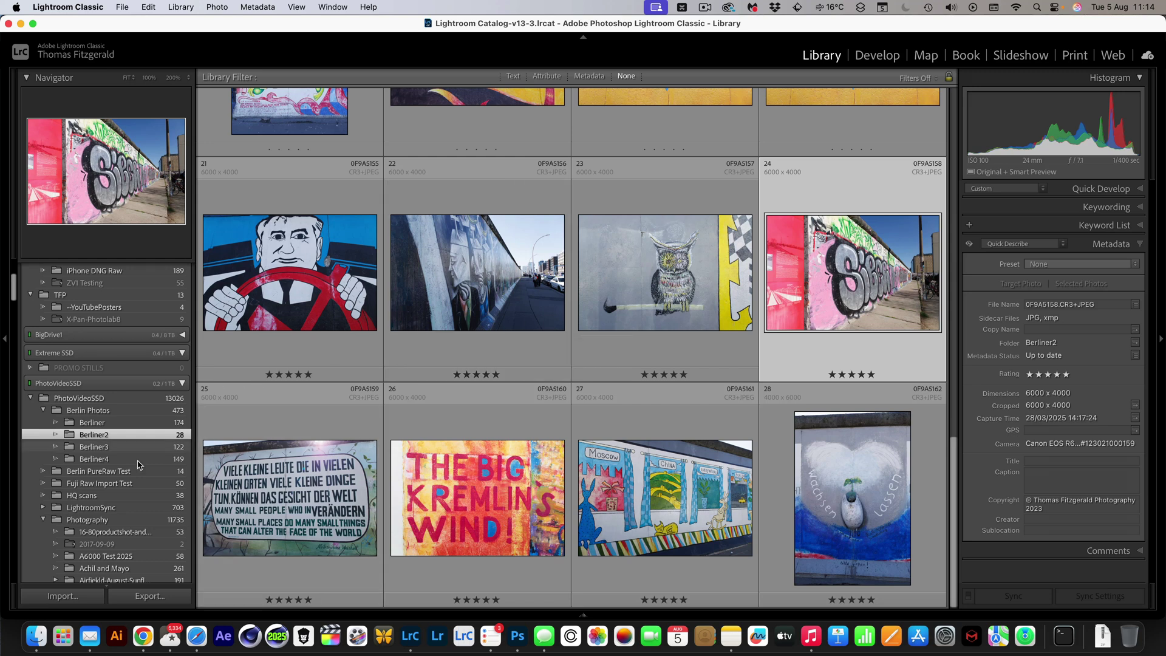
pyautogui.scroll(-5, 110, 460)
pyautogui.click(110, 578)
pyautogui.press('super+Tab')
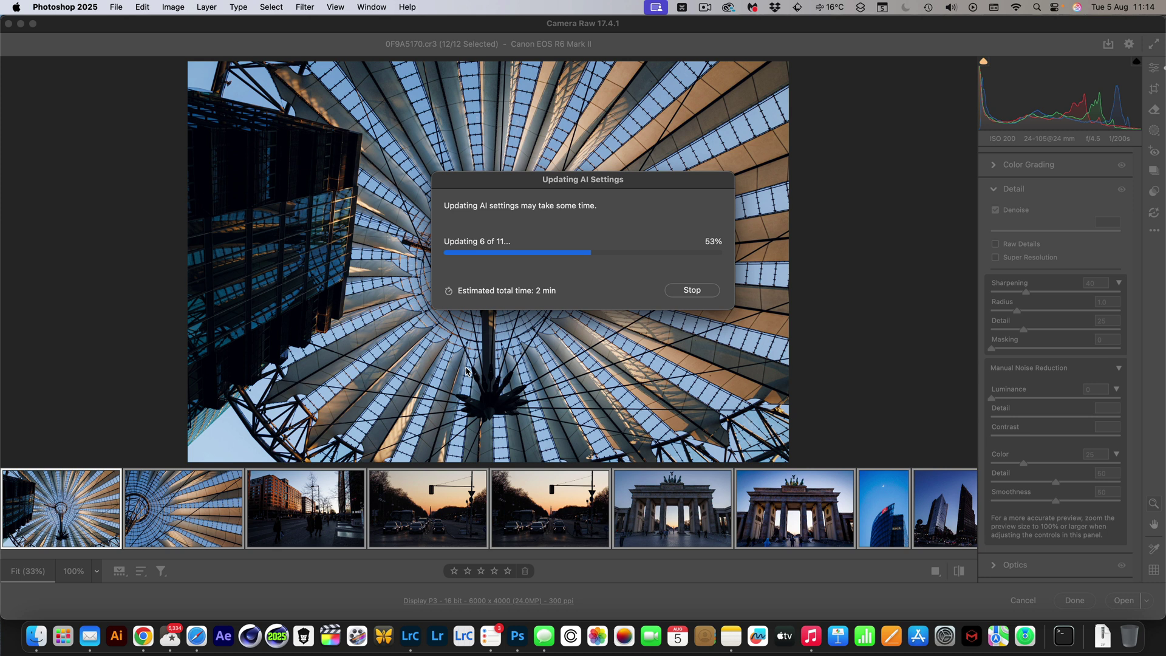
# Let the AI Denoise update finish, then commit the edits with Done and return to Lightroom Classic.
pyautogui.press('super+Tab')
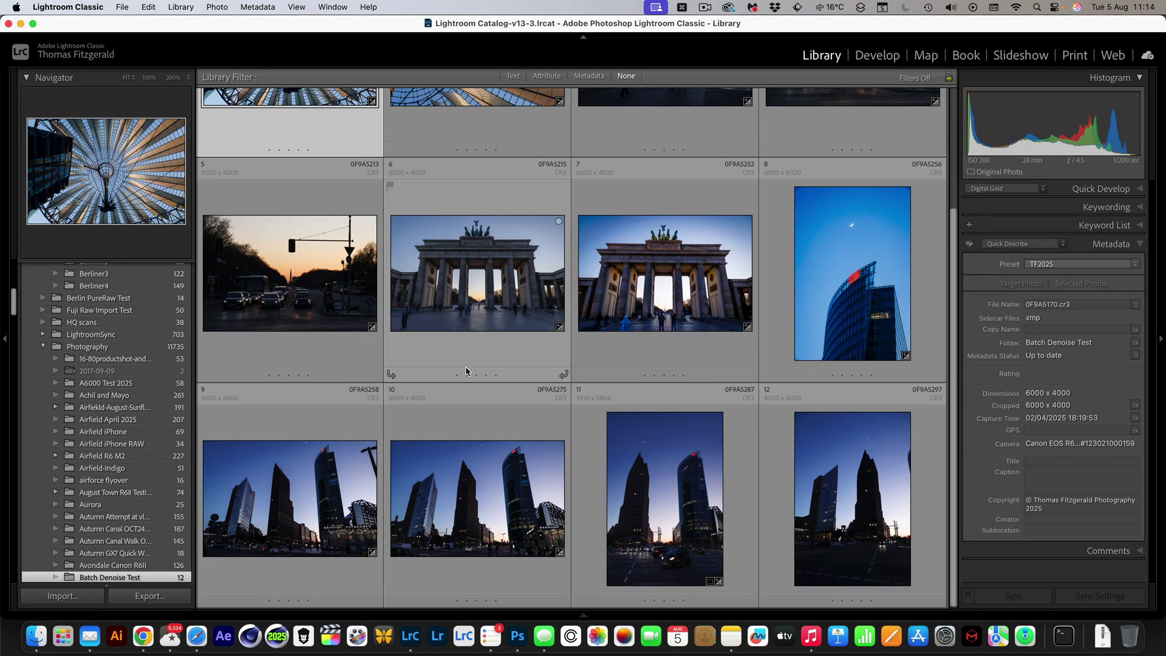
pyautogui.press('super+Tab')
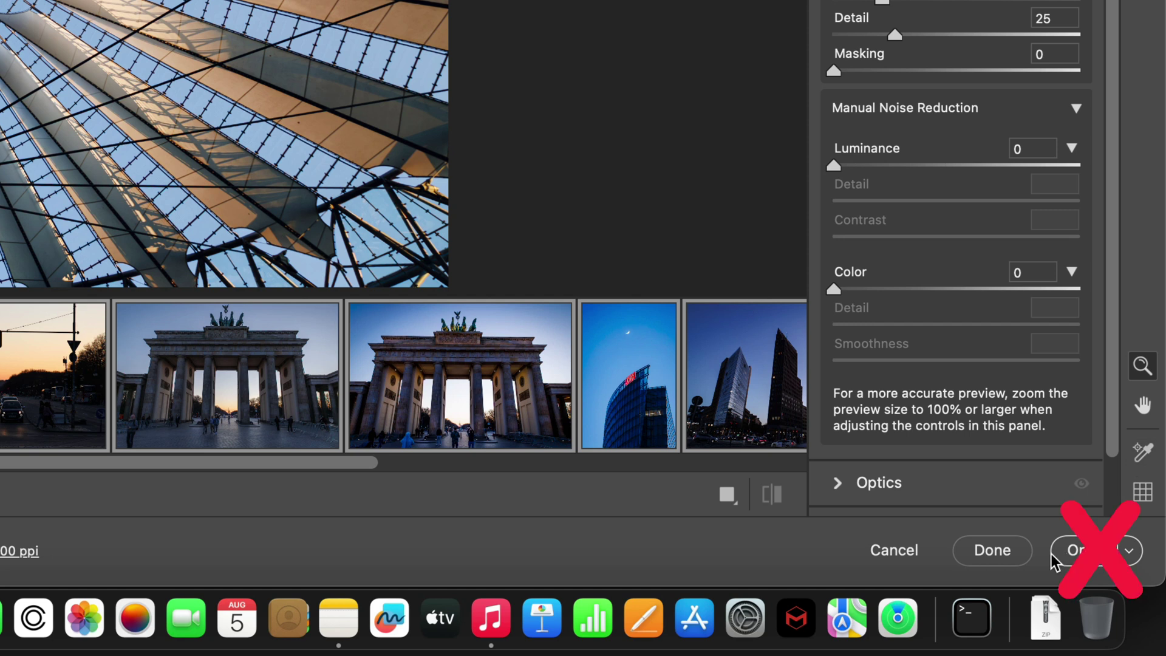
pyautogui.click(1000, 547)
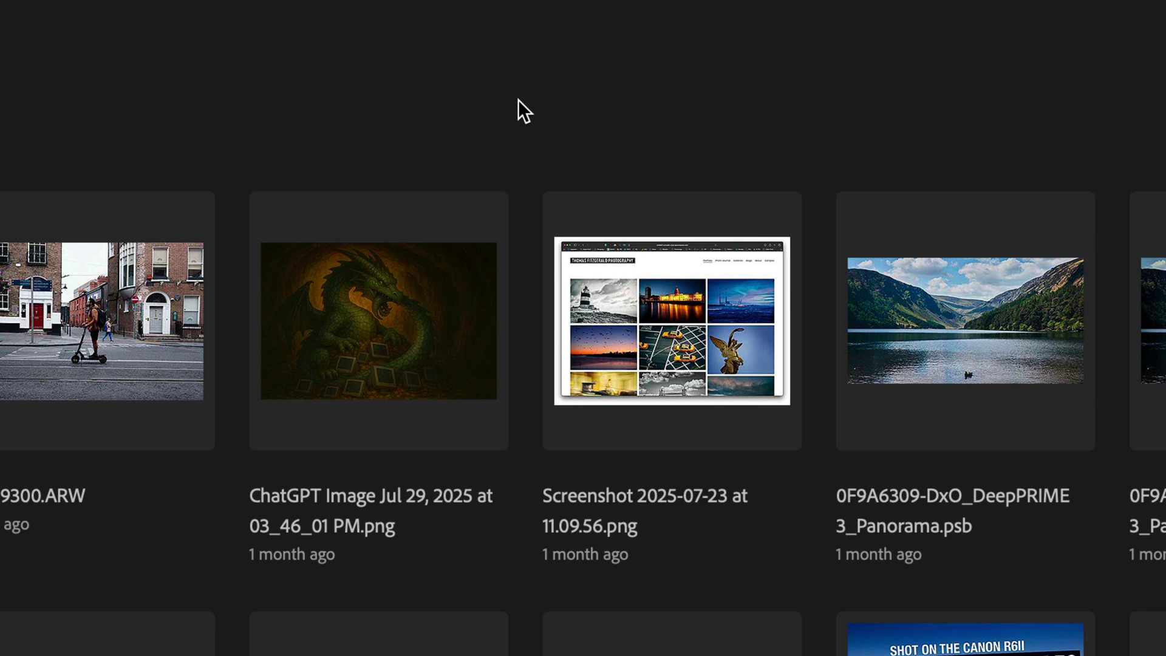
pyautogui.press('super+Tab')
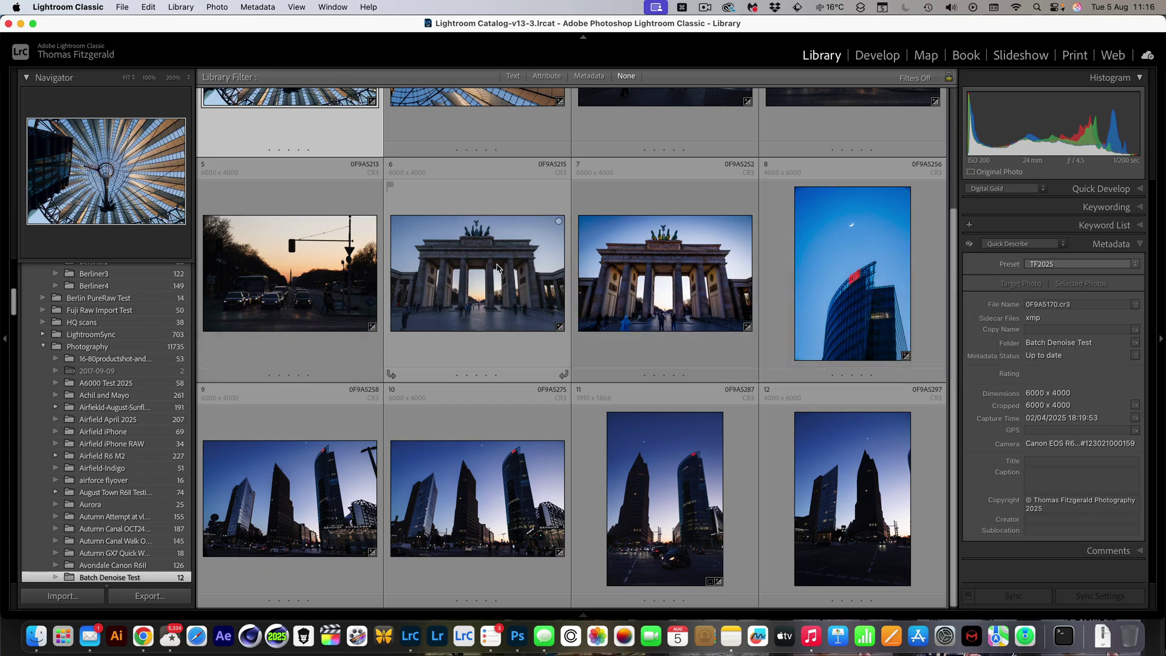
# Inspect the Brandenburg Gate photo's Detail panel in Develop for Denoise, then return to the grid.
pyautogui.doubleClick(559, 222)
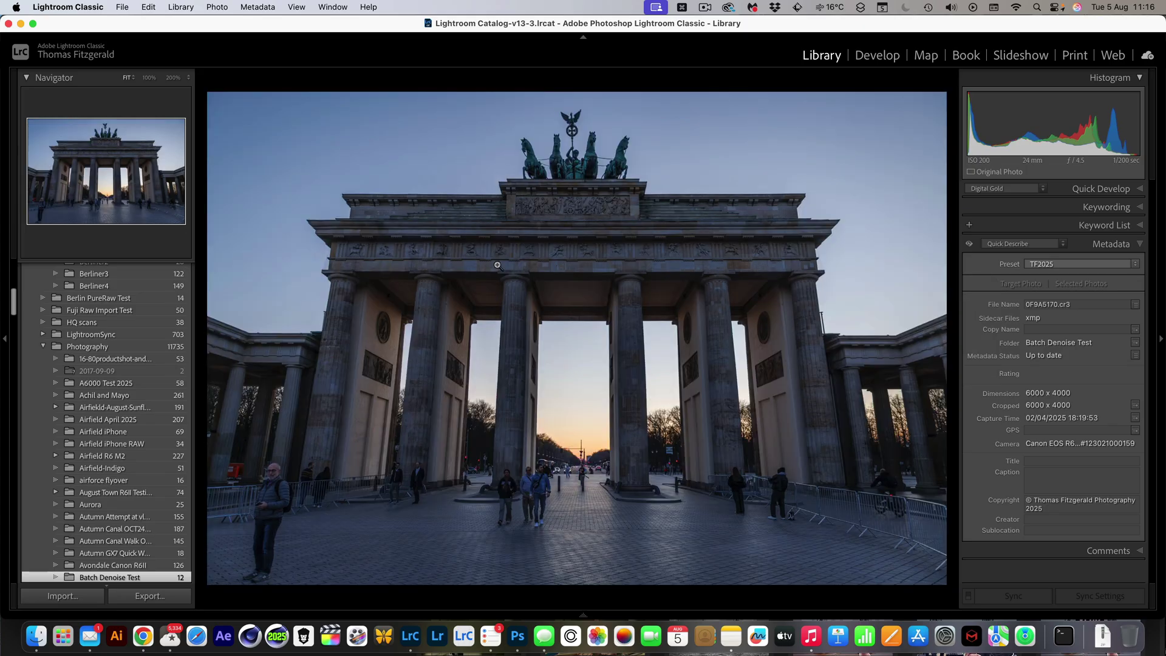
pyautogui.click(881, 55)
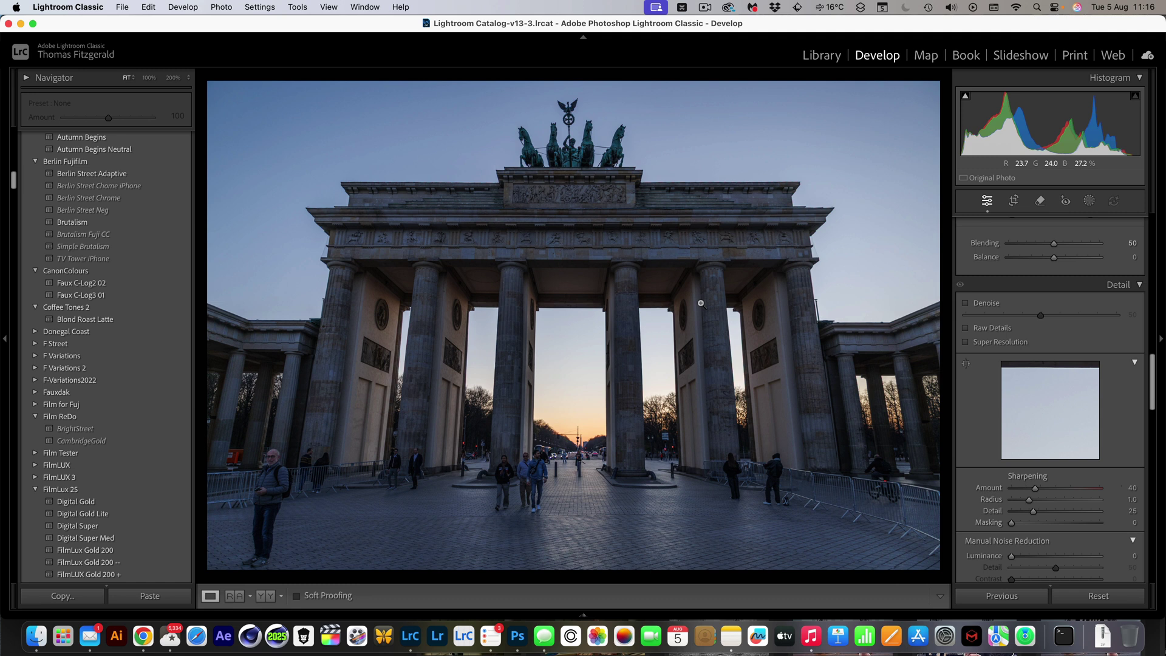
pyautogui.press('g')
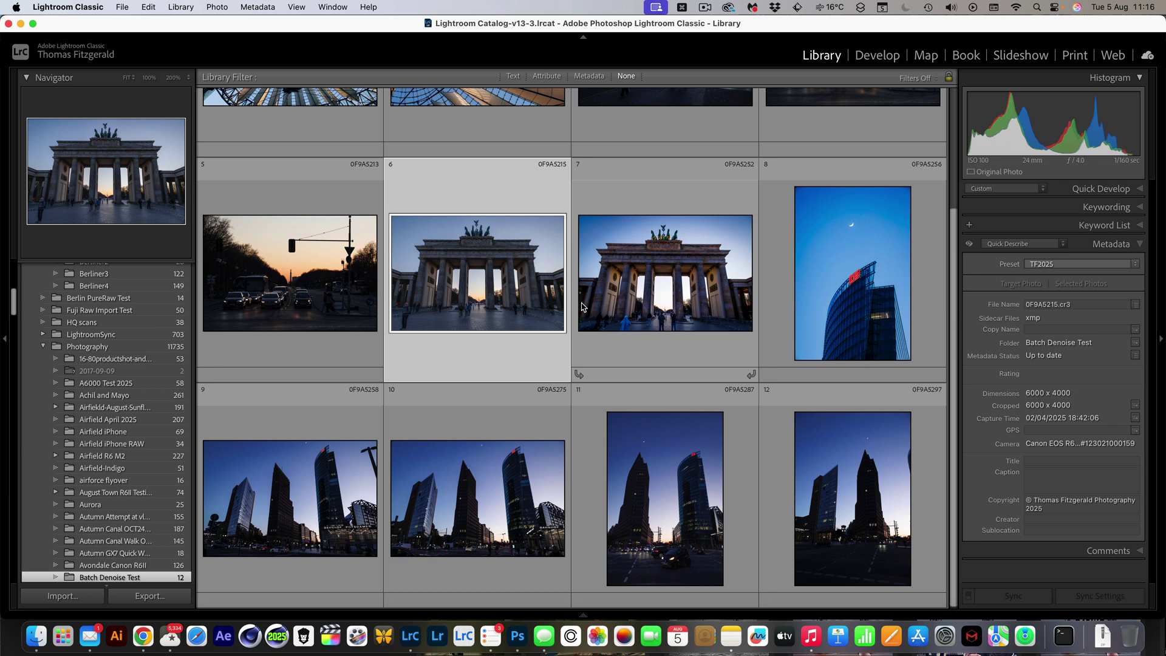
# Synchronize the Batch Denoise Test folder scanning for metadata updates, then open 0F9A5170.cr3 full-size.
pyautogui.scroll(-3, 114, 519)
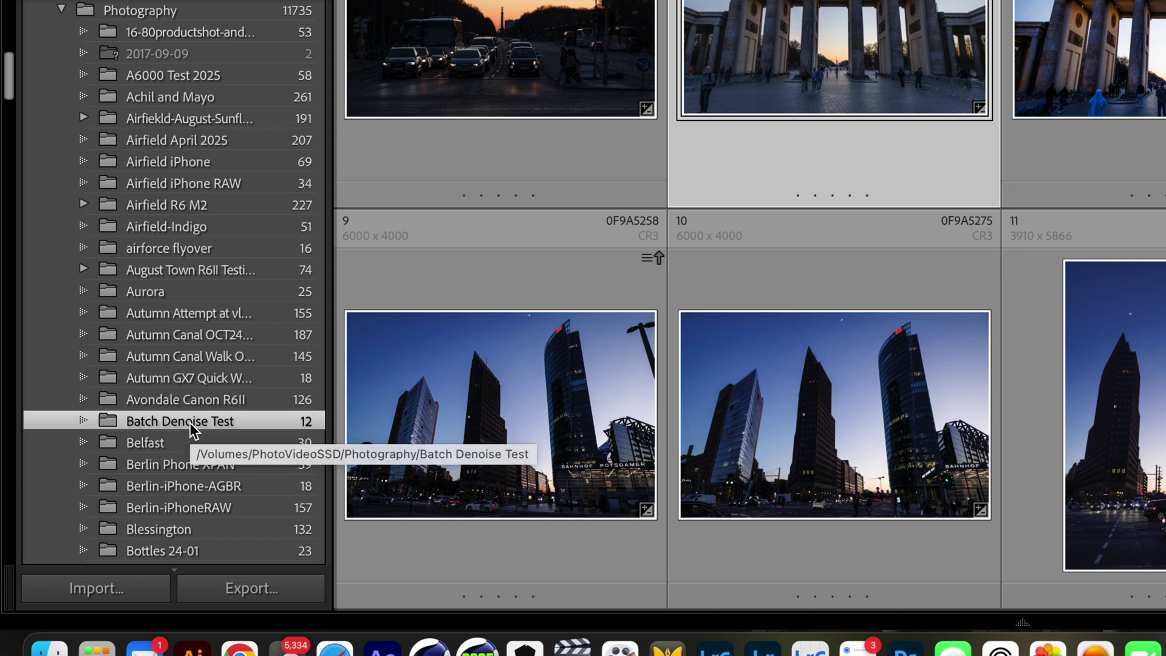
pyautogui.rightClick(191, 423)
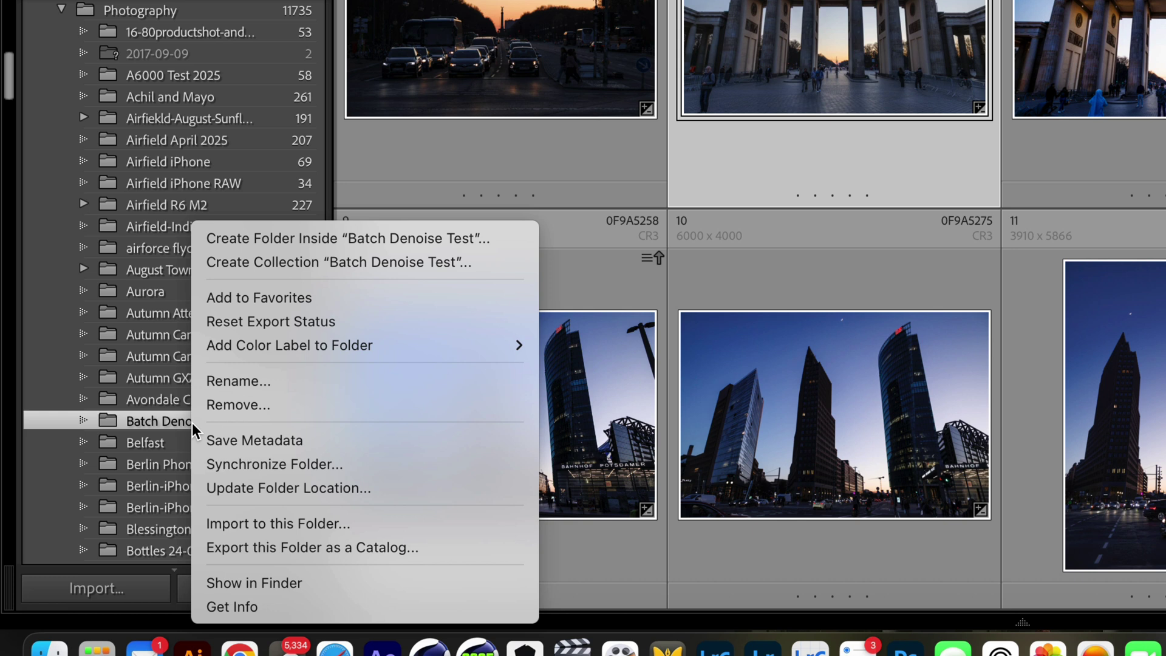
pyautogui.click(304, 467)
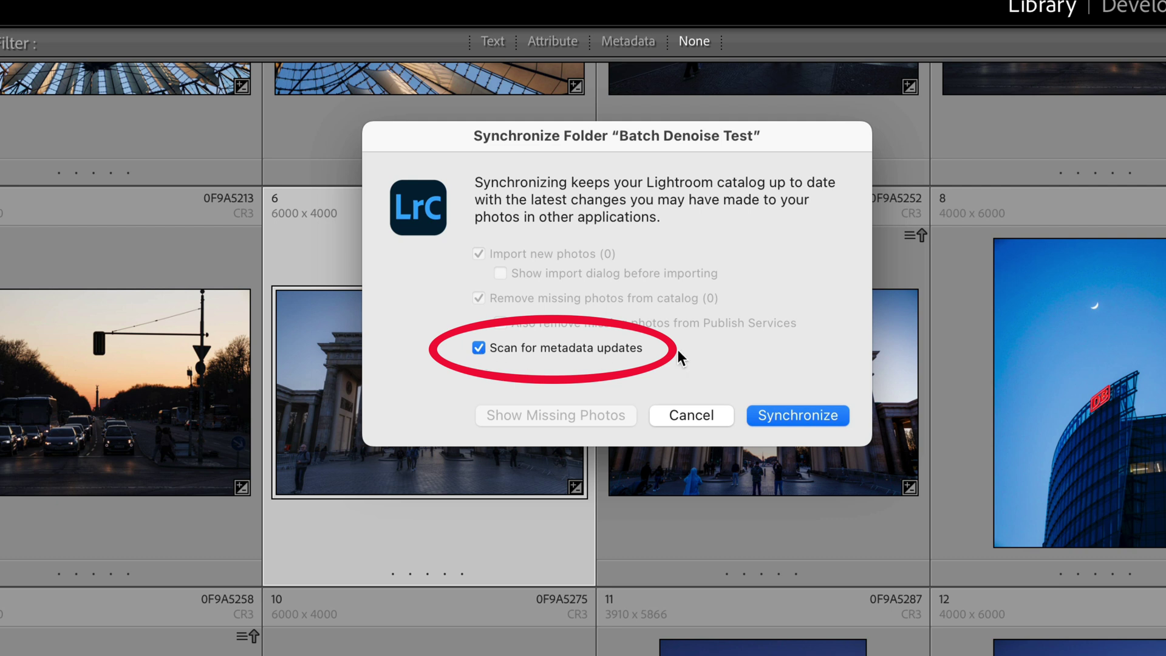
pyautogui.click(815, 415)
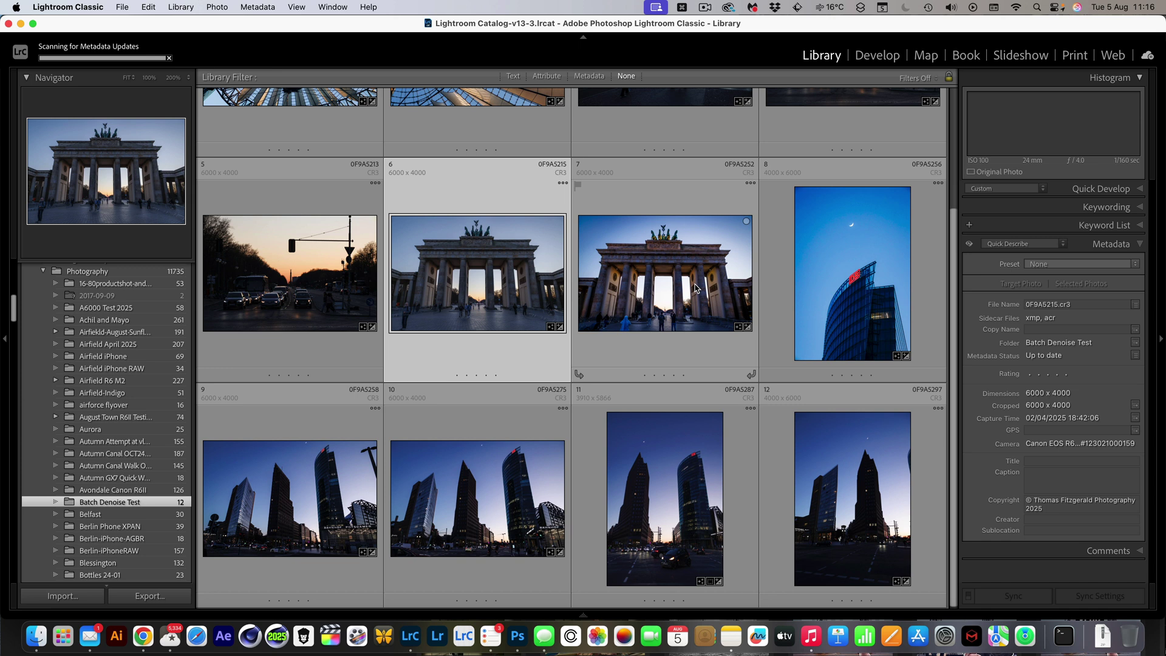
pyautogui.scroll(3, 480, 237)
pyautogui.doubleClick(314, 195)
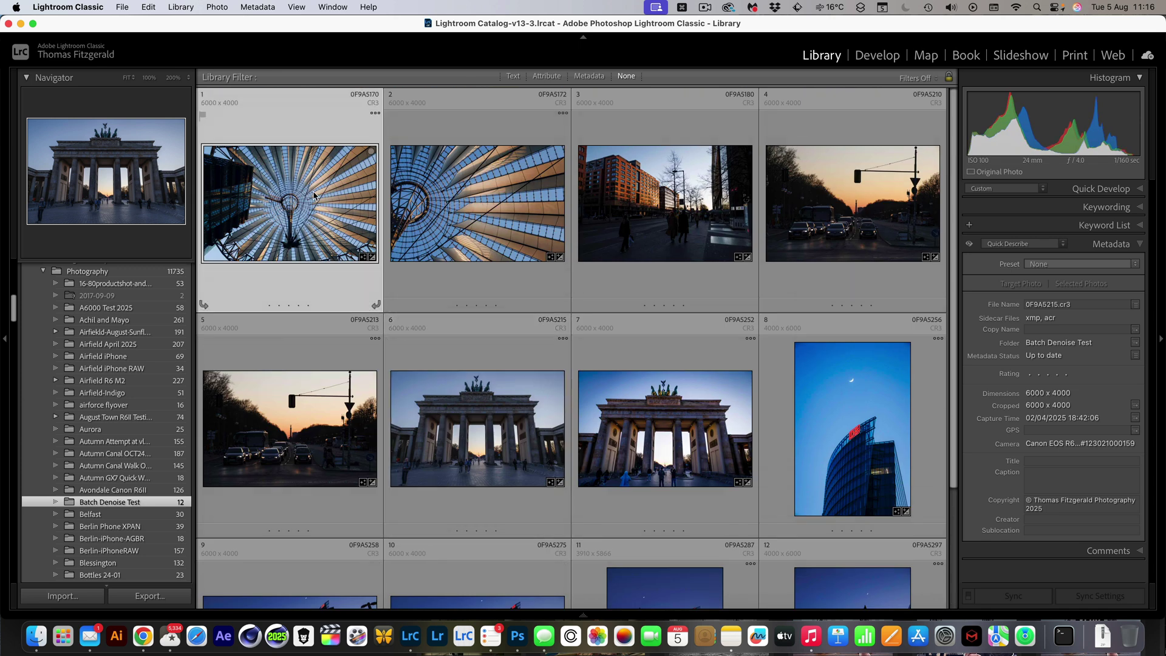
# Step through the photos in Develop confirming Denoise 50, then lower it to 36 on the Brandenburg Gate shot.
pyautogui.click(877, 56)
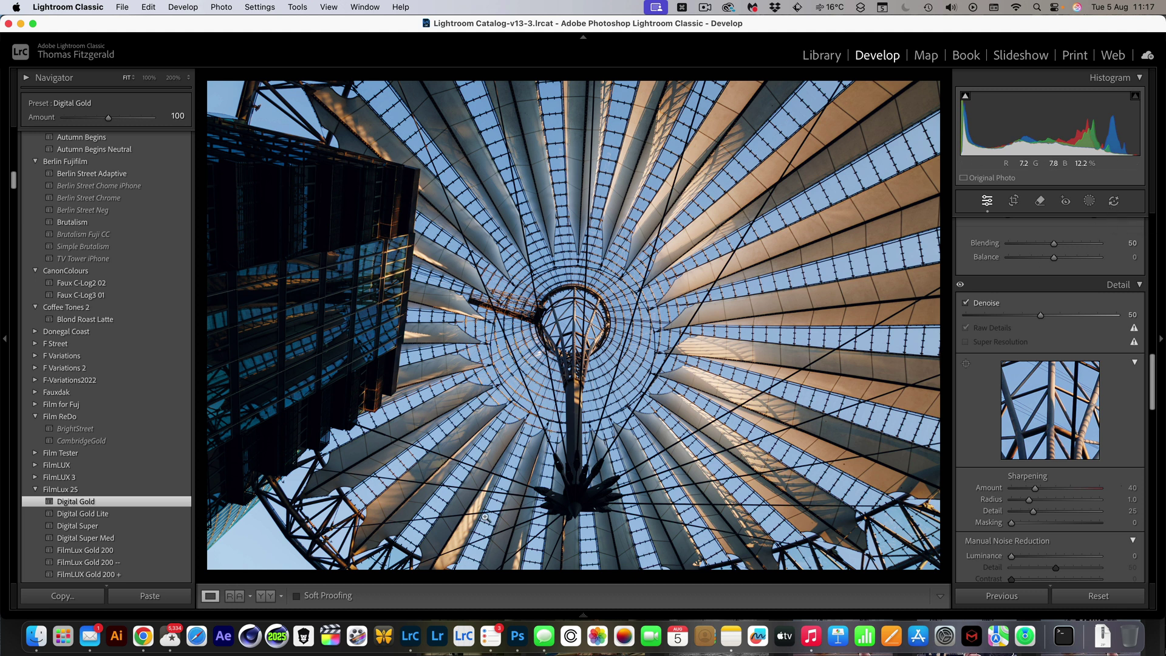
pyautogui.click(552, 446)
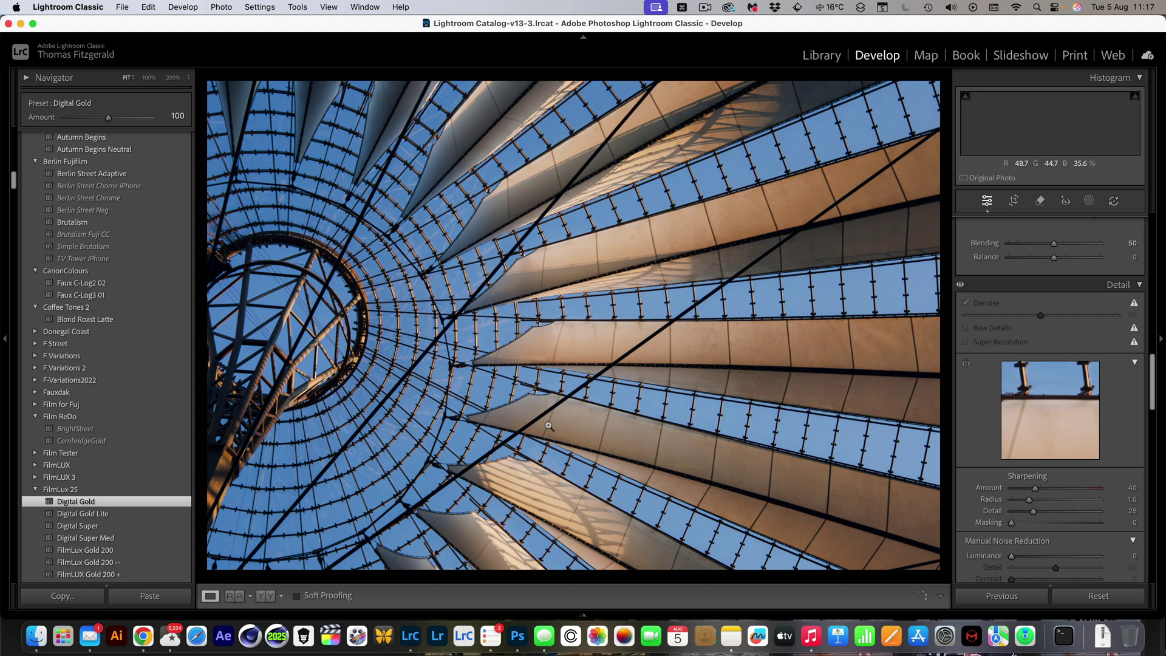
pyautogui.press('Right')
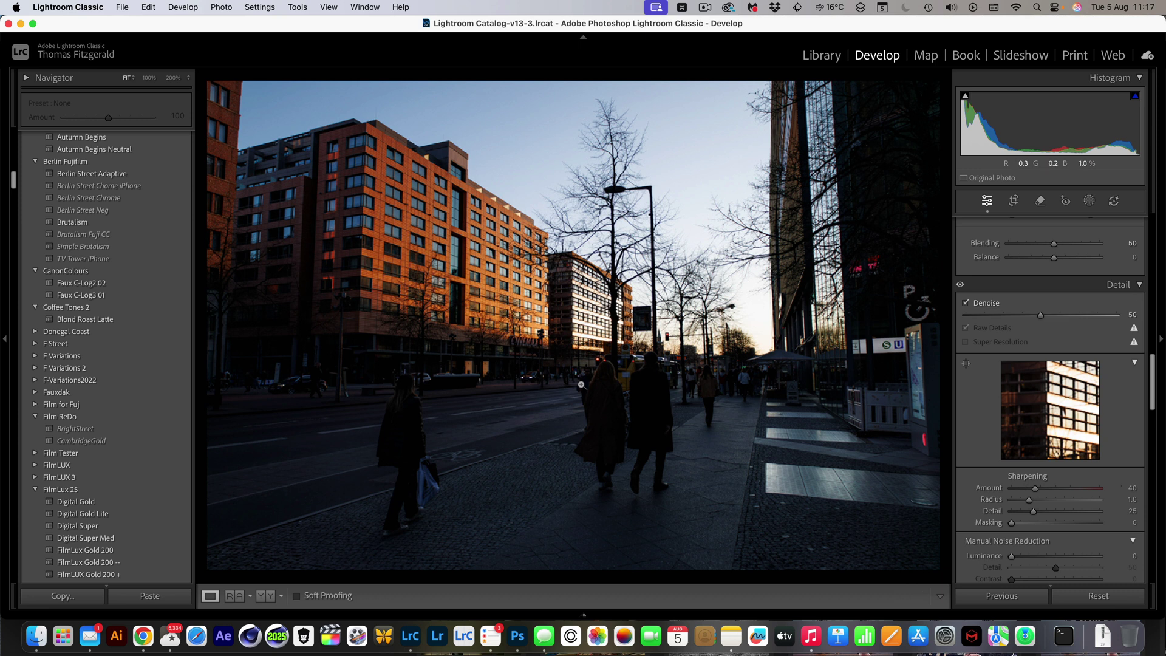
pyautogui.press('Right')
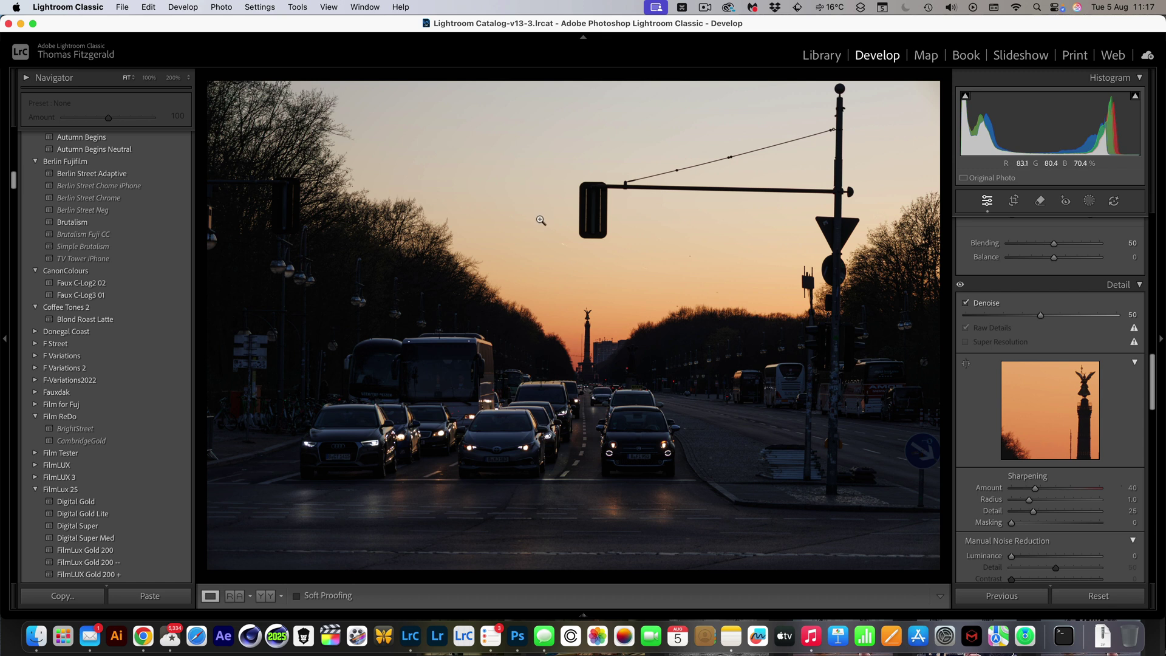
pyautogui.press('Right')
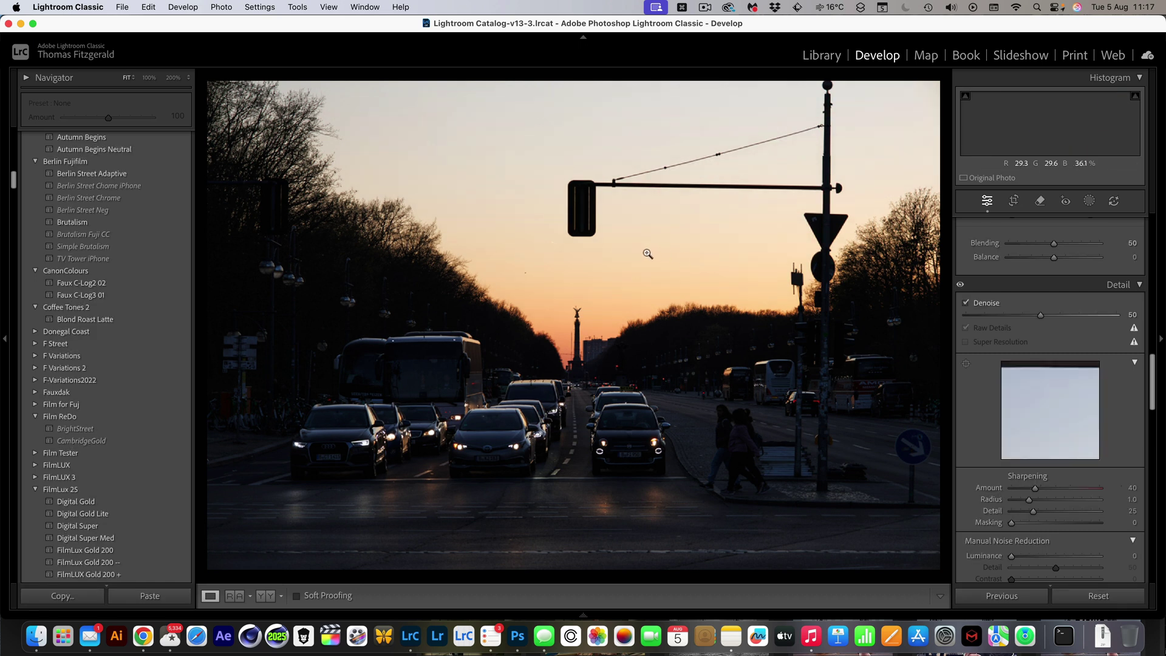
pyautogui.press('Right')
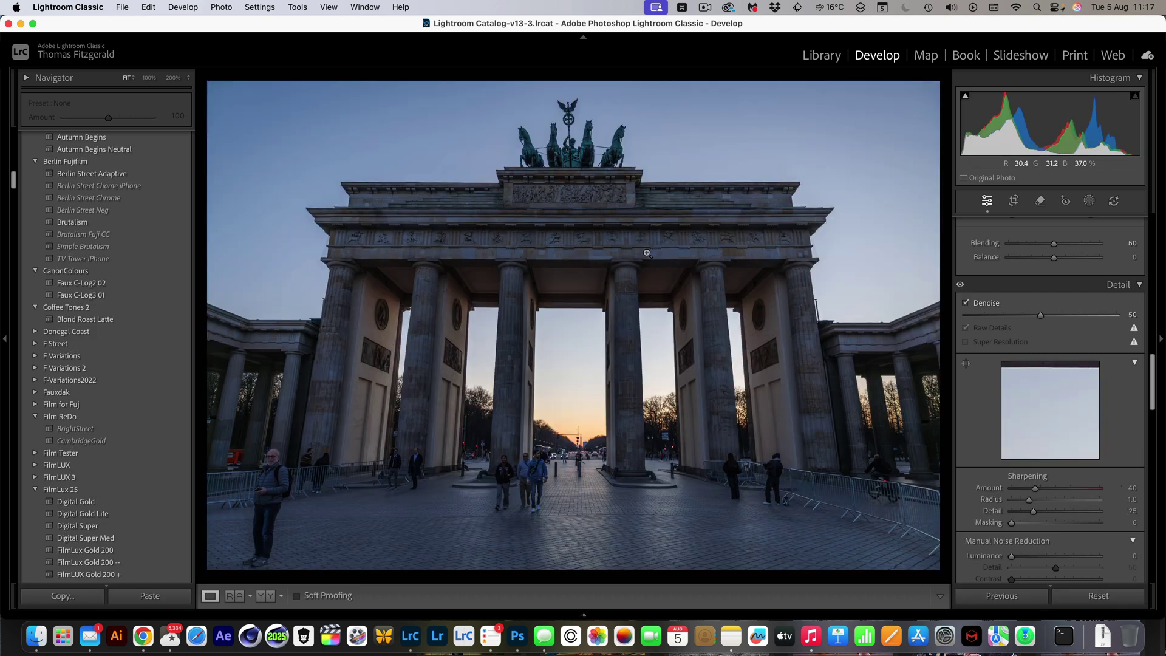
pyautogui.moveTo(1041, 315); pyautogui.dragTo(1012, 311)
# Advance to the second Brandenburg Gate photo, showing Denoise 50 with Raw Details on.
pyautogui.press('Right')
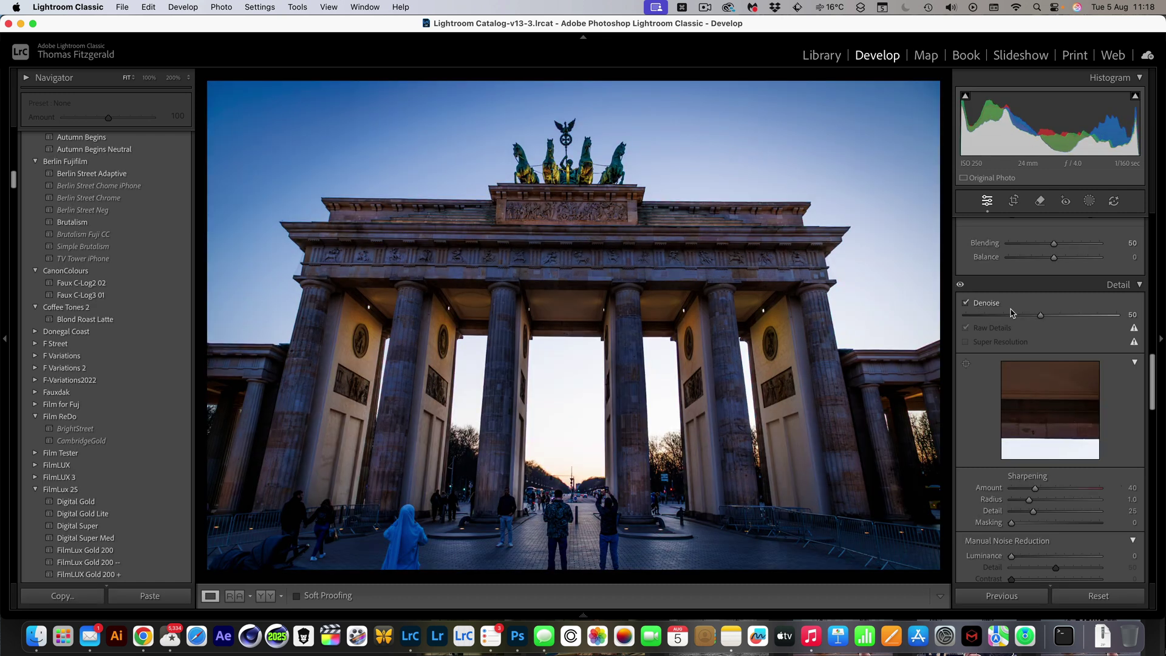